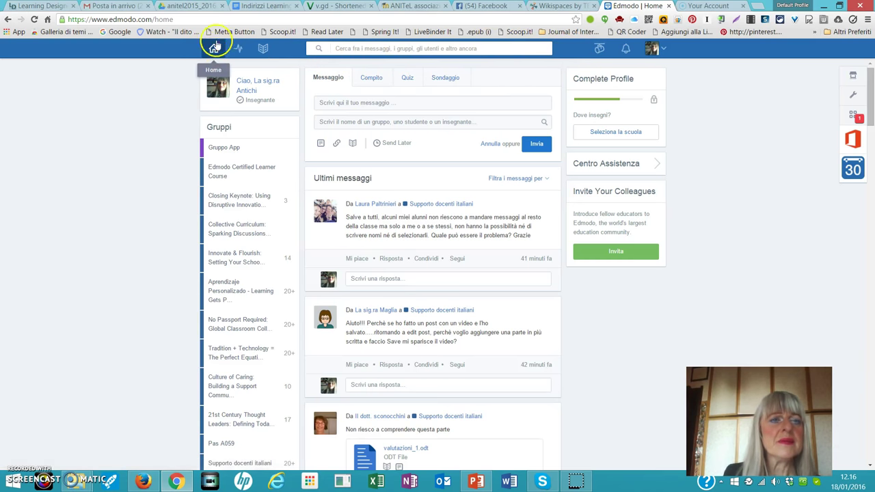
Step: View the list of groups and student badges offered in the progress section
{"action": "left_click", "coordinate": [238, 52]}
{"action": "left_click", "coordinate": [222, 77]}
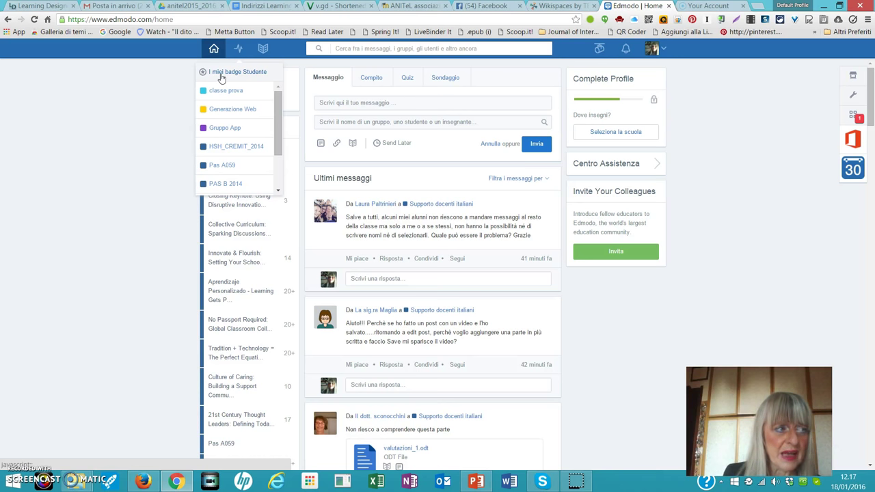
{"action": "left_click", "coordinate": [225, 91]}
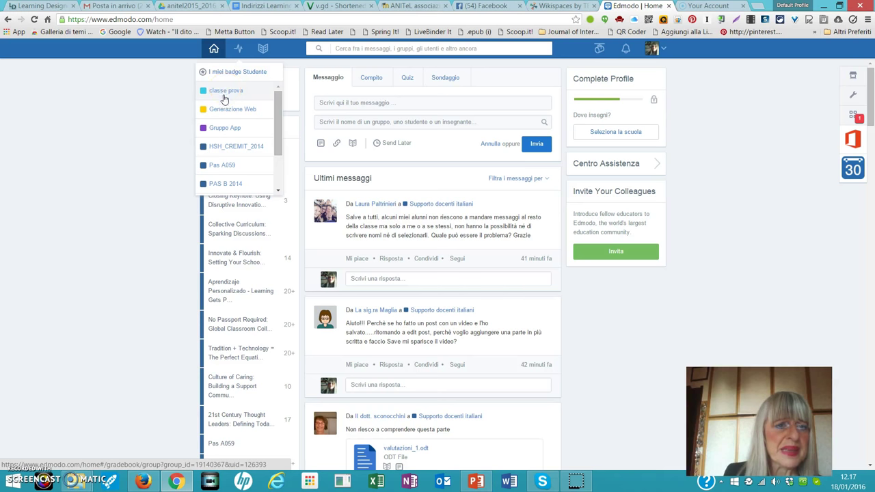
{"action": "left_click", "coordinate": [223, 149]}
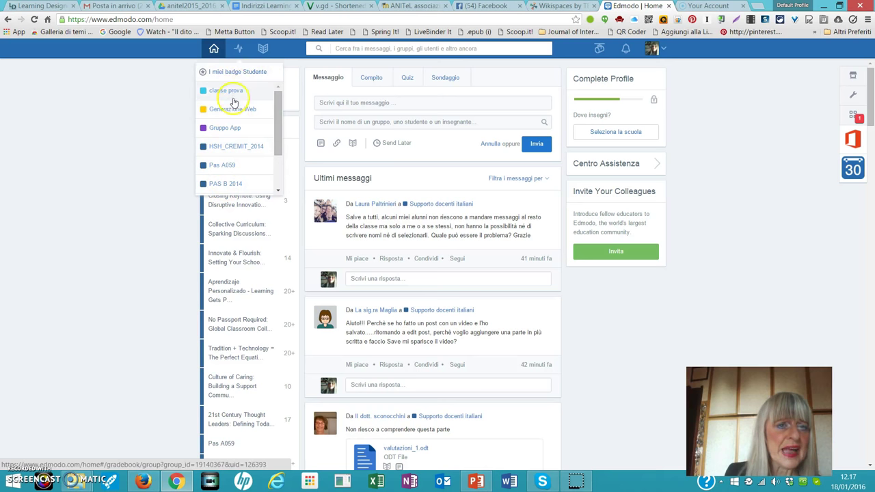
Step: Open the Biblioteca and view the item types that can be added, closing the Add Item dialog without adding anything
{"action": "left_click", "coordinate": [263, 51]}
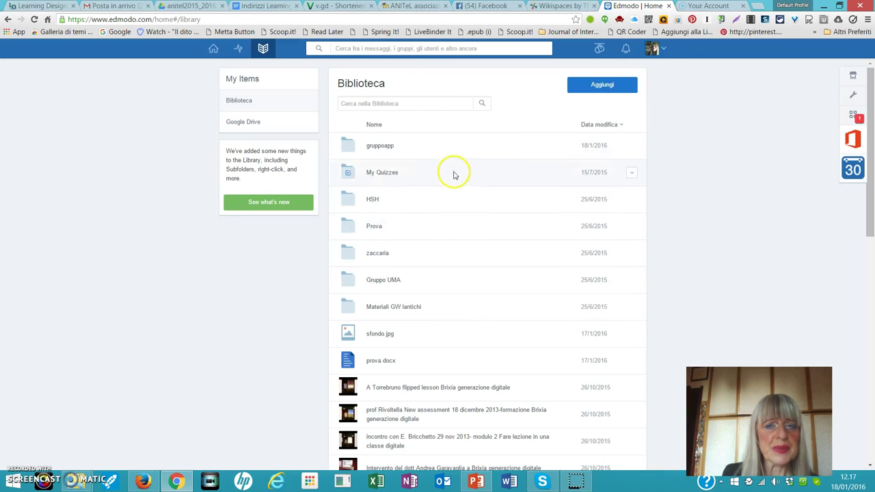
{"action": "left_click", "coordinate": [599, 88]}
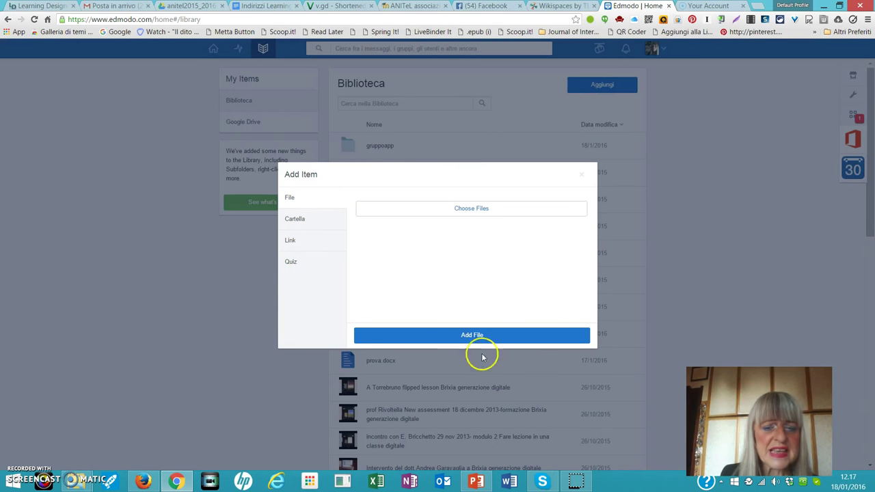
{"action": "left_click", "coordinate": [635, 205]}
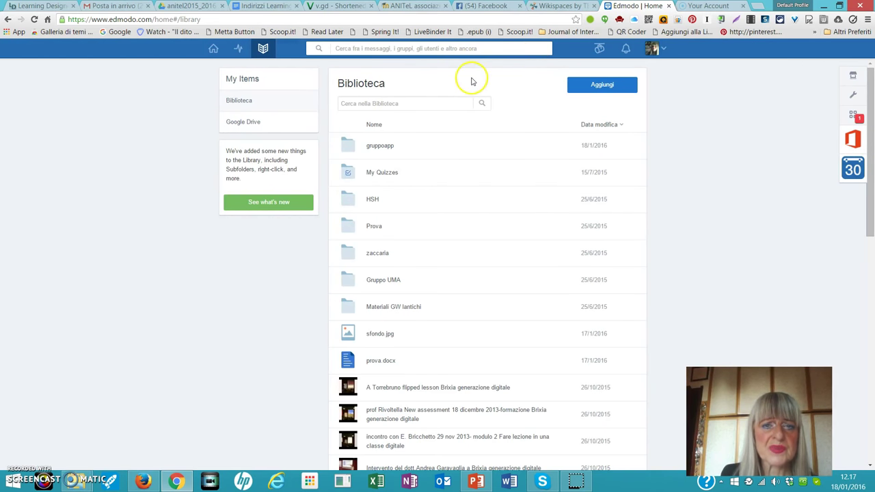
Step: Check the Spotlight notification, the notifications list and the account options, and close them
{"action": "left_click", "coordinate": [598, 50]}
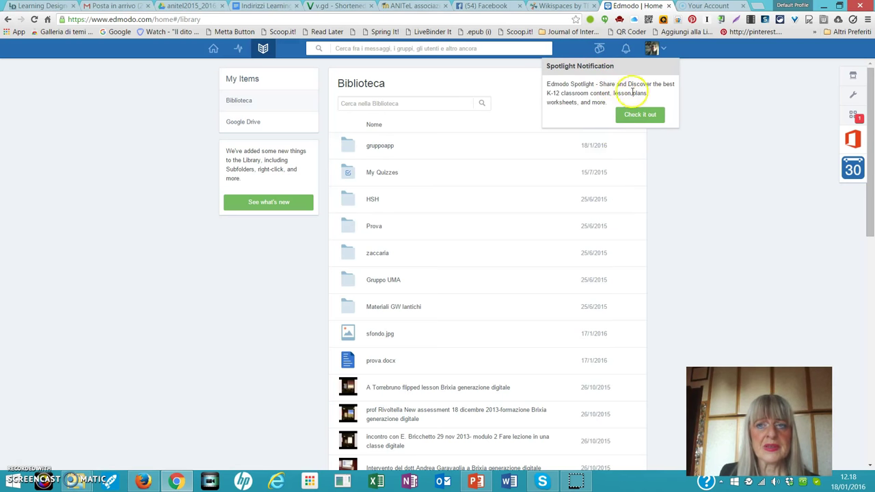
{"action": "left_click", "coordinate": [625, 52]}
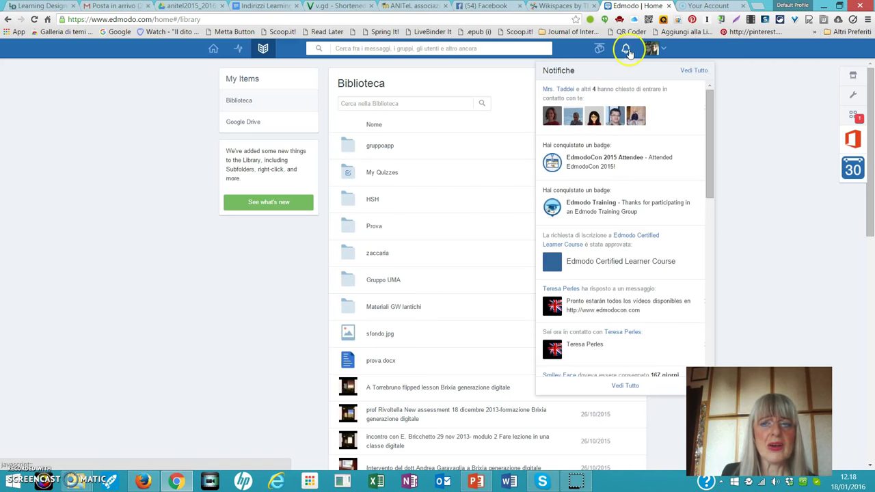
{"action": "left_click", "coordinate": [664, 49]}
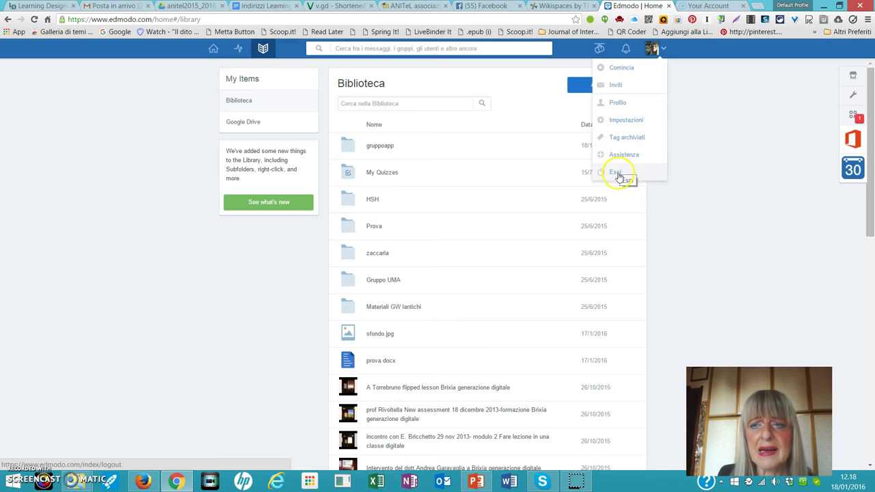
{"action": "left_click", "coordinate": [702, 107]}
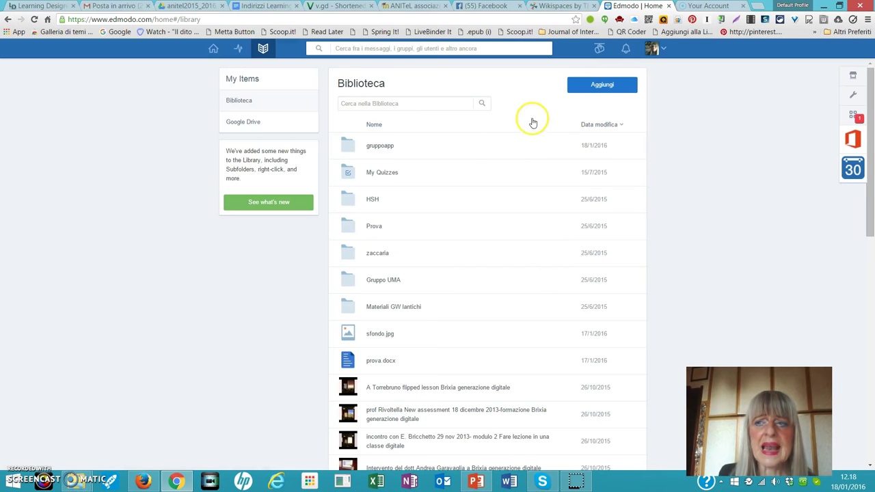
Step: Open the Edmodo store and browse its featured, free and recently added apps
{"action": "left_click", "coordinate": [853, 80]}
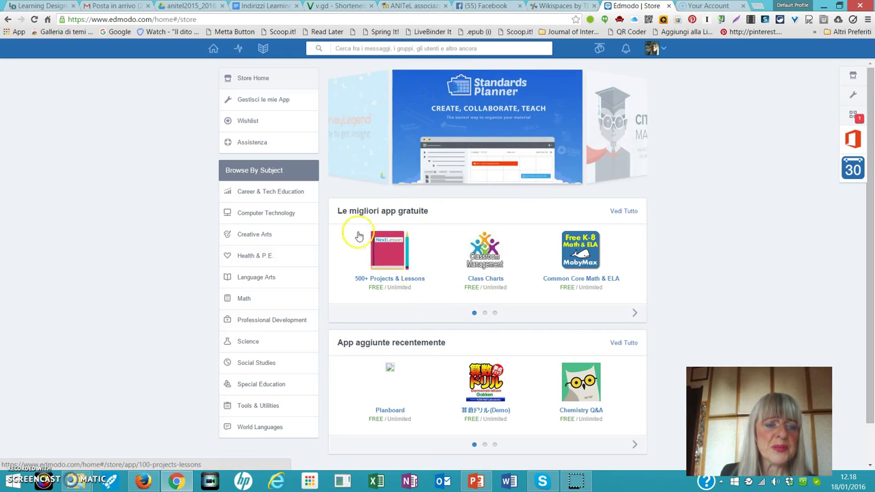
{"action": "mouse_move", "coordinate": [338, 193]}
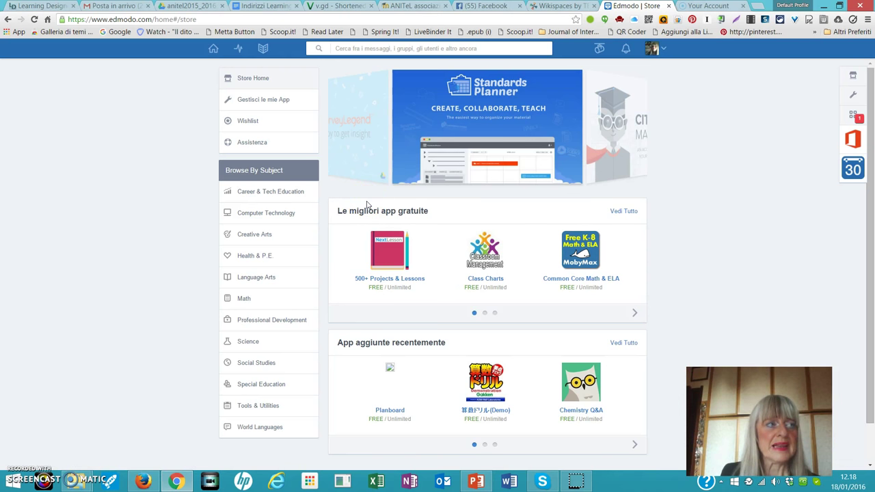
{"action": "left_click", "coordinate": [386, 243]}
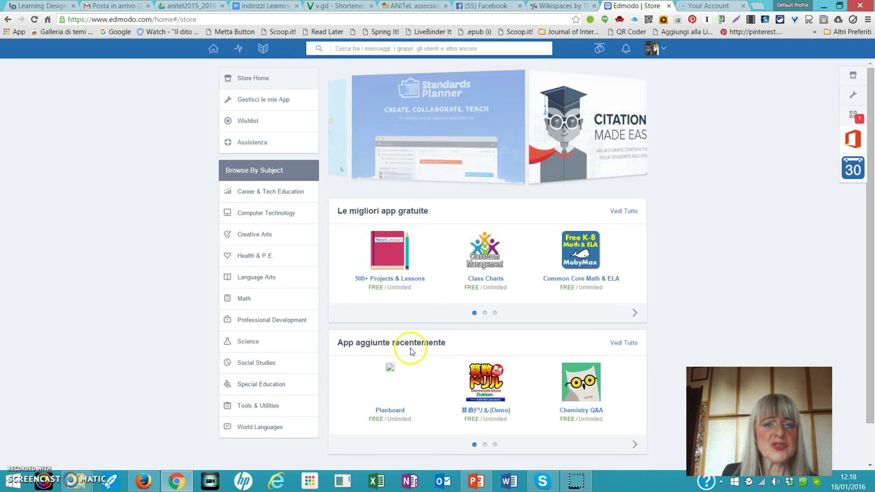
{"action": "mouse_move", "coordinate": [631, 130]}
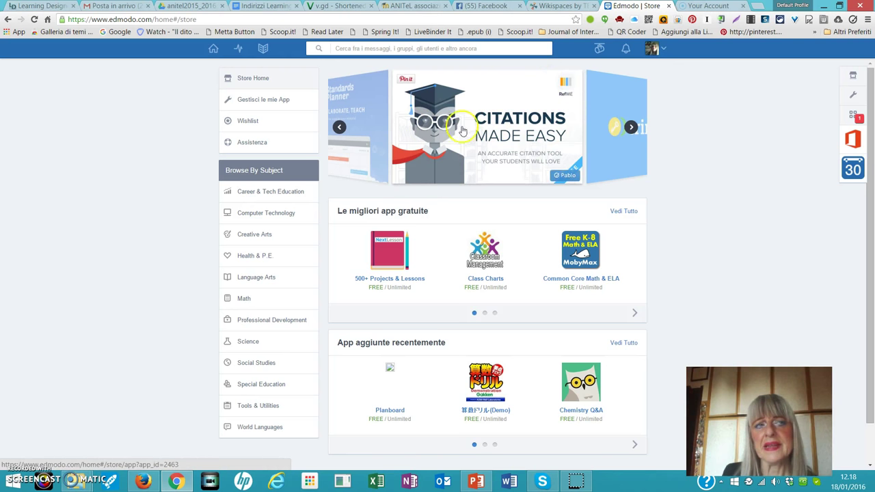
Step: View the installed apps and, from the home page, the Office Online document options, closing both overlays
{"action": "left_click", "coordinate": [852, 116]}
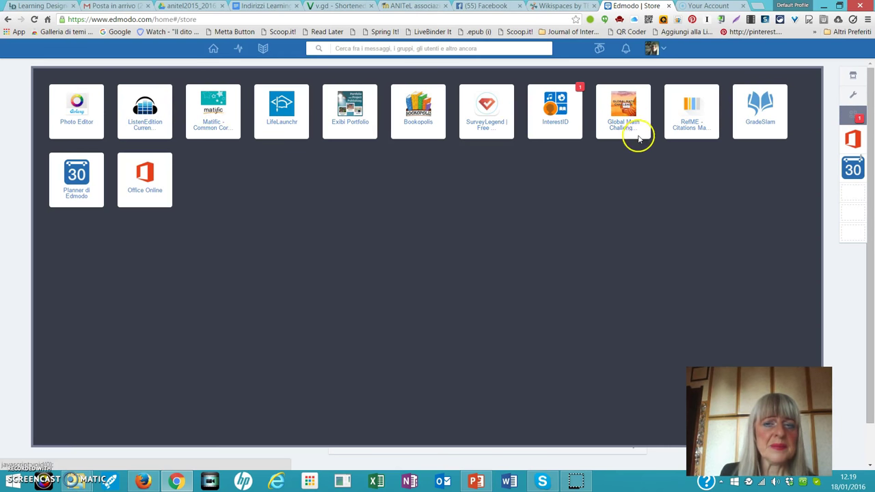
{"action": "left_click", "coordinate": [856, 145]}
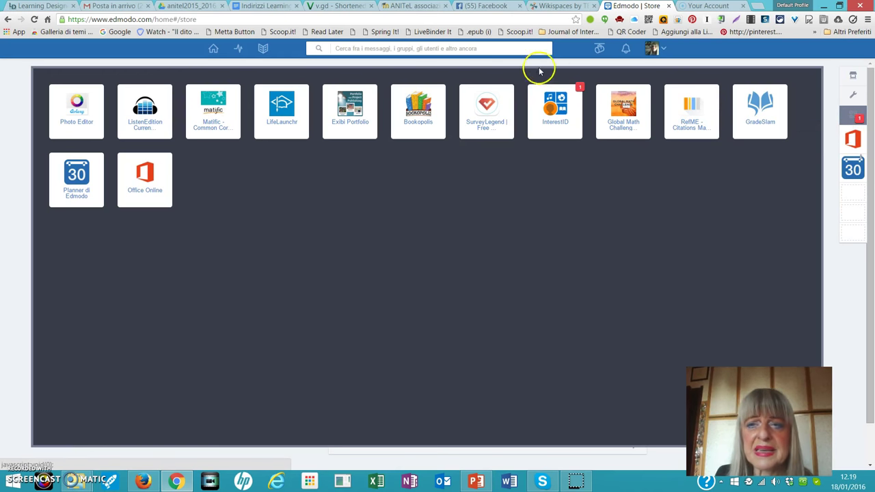
{"action": "left_click", "coordinate": [212, 52]}
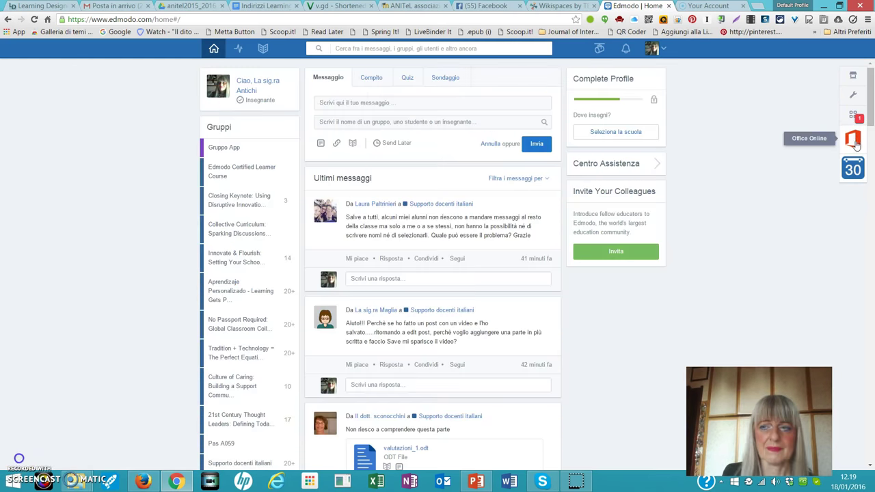
{"action": "left_click", "coordinate": [853, 139]}
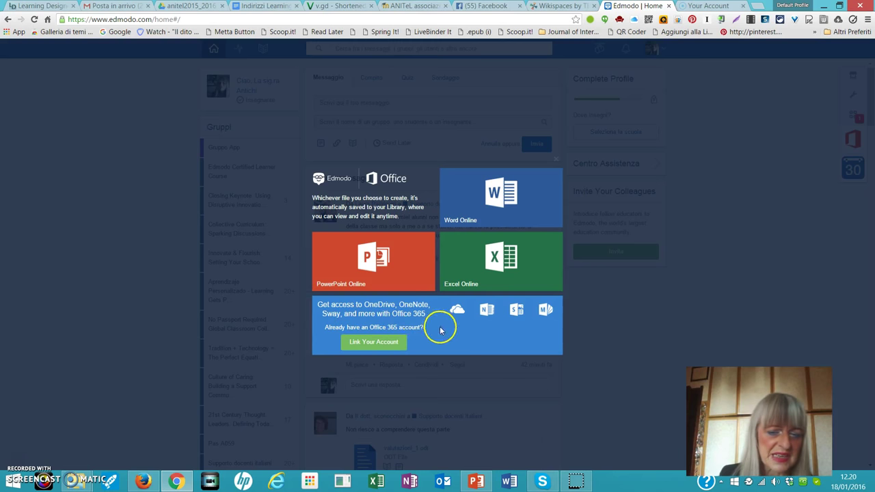
{"action": "left_click", "coordinate": [14, 462]}
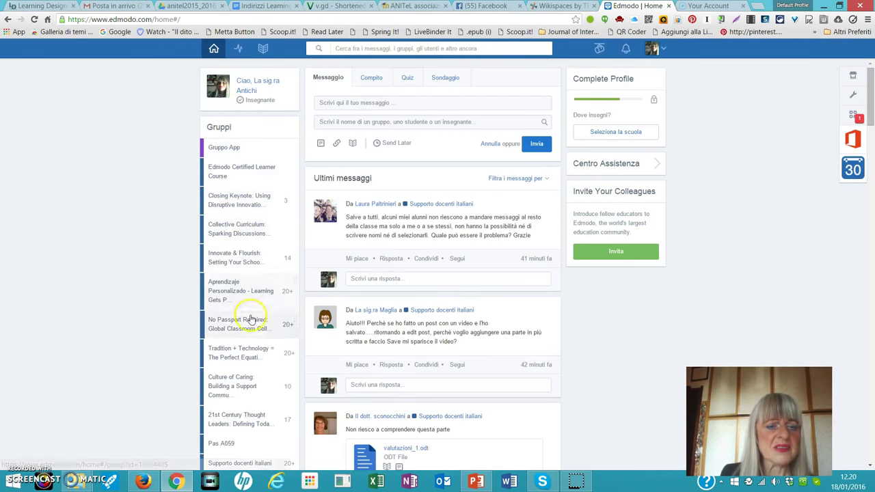
Step: Start creating a new group and name it "Gruppo classe App"
{"action": "scroll", "coordinate": [253, 322], "scroll_direction": "down", "scroll_amount": 5}
{"action": "scroll", "coordinate": [257, 330], "scroll_direction": "up", "scroll_amount": 3}
{"action": "scroll", "coordinate": [225, 296], "scroll_direction": "up", "scroll_amount": 2}
{"action": "scroll", "coordinate": [226, 293], "scroll_direction": "down", "scroll_amount": 4}
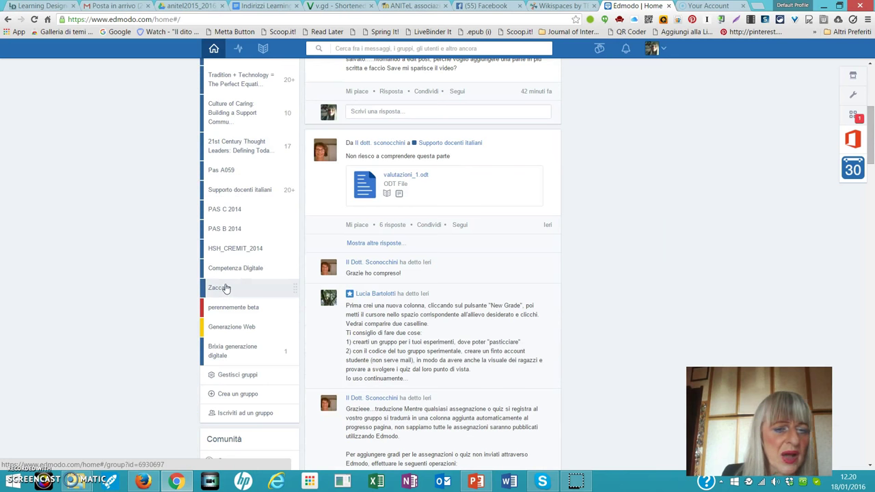
{"action": "left_click", "coordinate": [226, 395]}
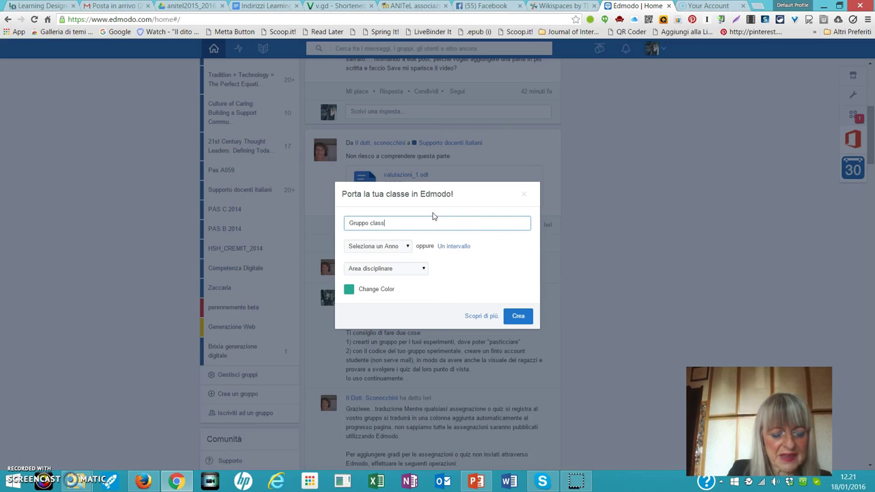
{"action": "type", "text": "App"}
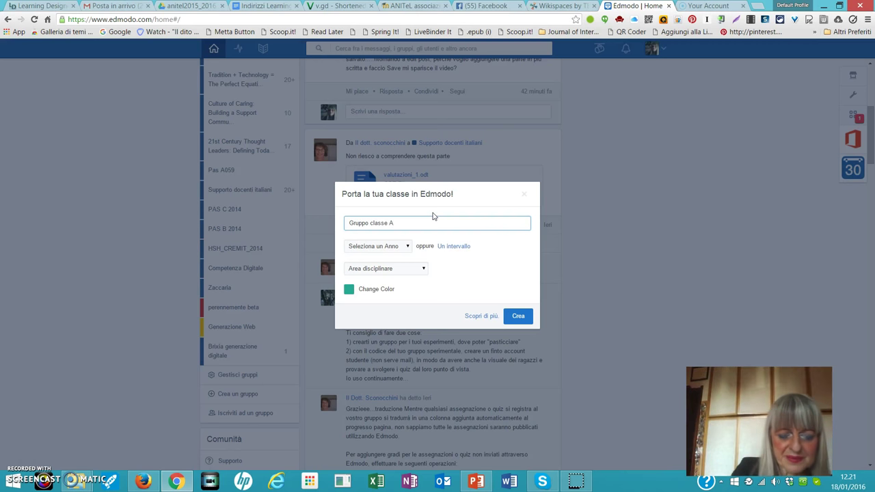
Step: Set the new group's grade level to a range from 1° to Università
{"action": "left_click", "coordinate": [406, 247]}
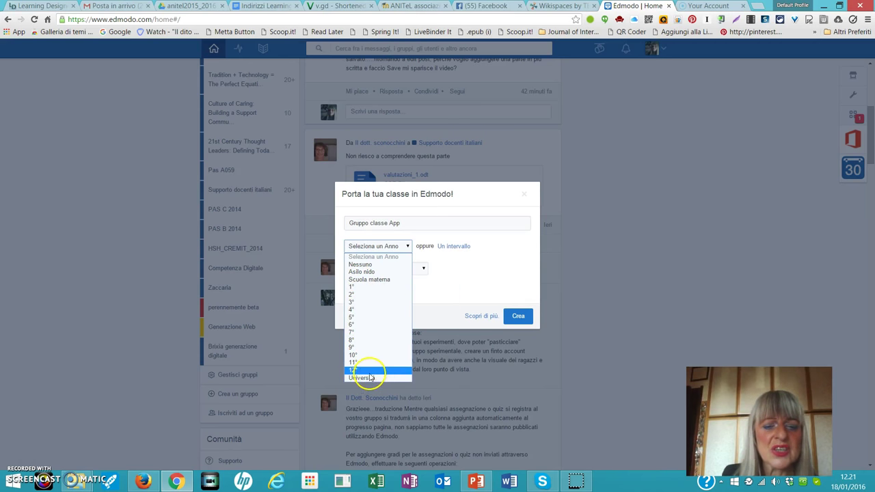
{"action": "left_click", "coordinate": [453, 248]}
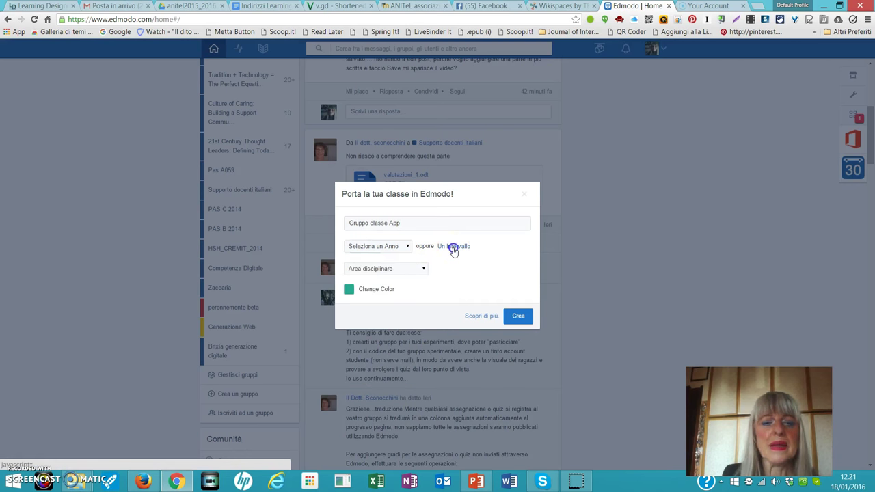
{"action": "left_click", "coordinate": [453, 247]}
{"action": "left_click_drag", "start_coordinate": [386, 254], "coordinate": [528, 257]}
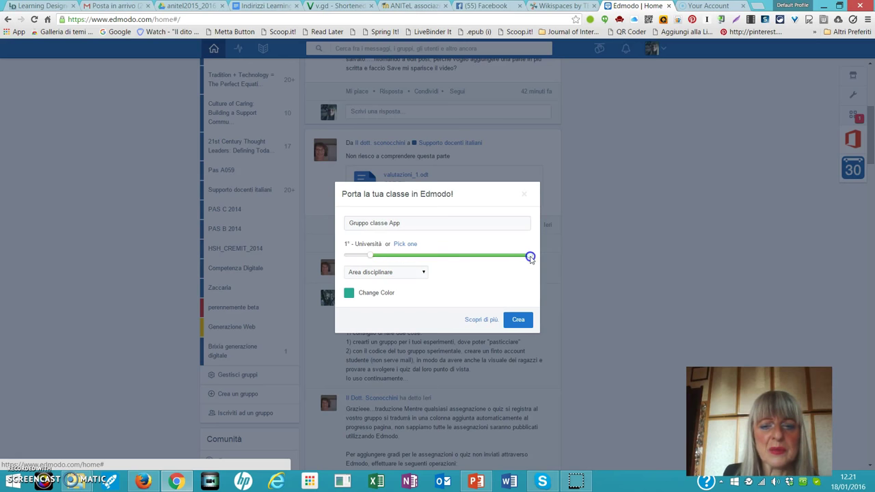
{"action": "left_click", "coordinate": [520, 321]}
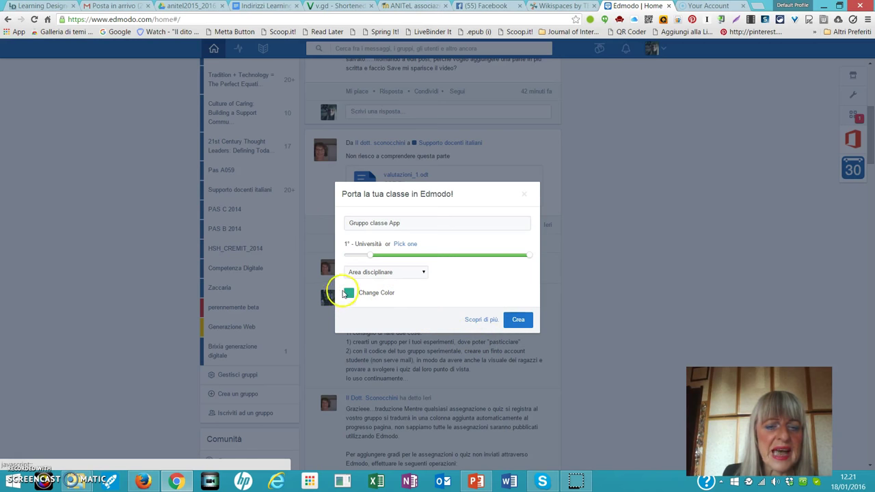
Step: Set the group's subject area to Scienze Sociali and its discipline to Tutto
{"action": "left_click", "coordinate": [423, 273]}
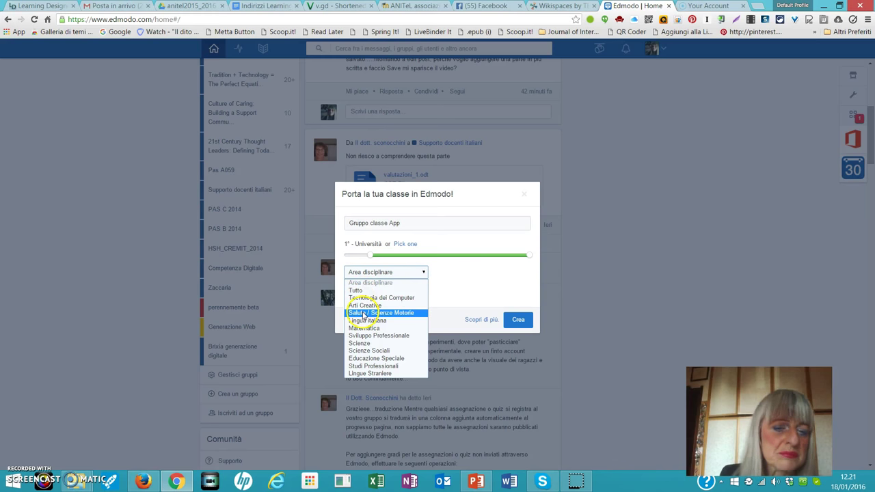
{"action": "left_click", "coordinate": [367, 351]}
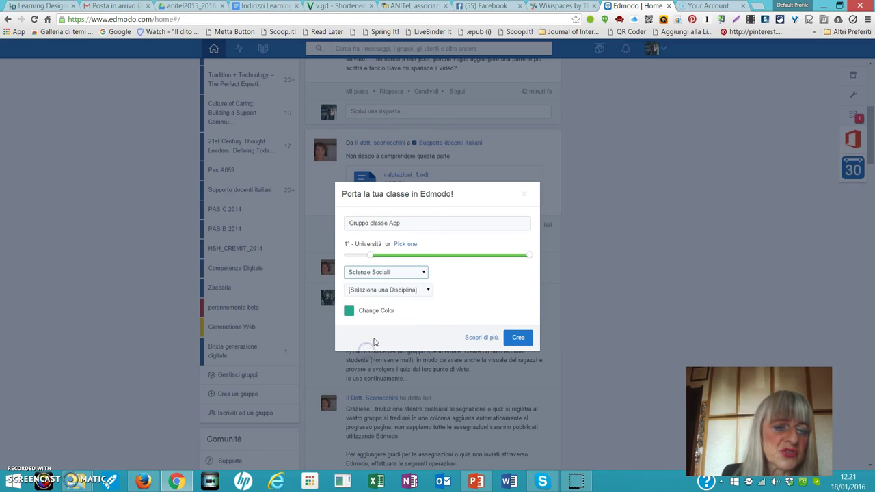
{"action": "left_click", "coordinate": [426, 291]}
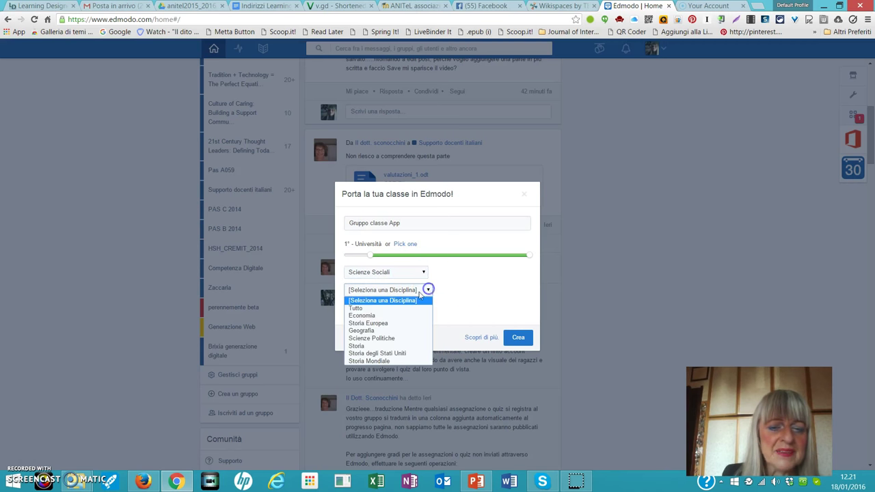
{"action": "left_click", "coordinate": [351, 310]}
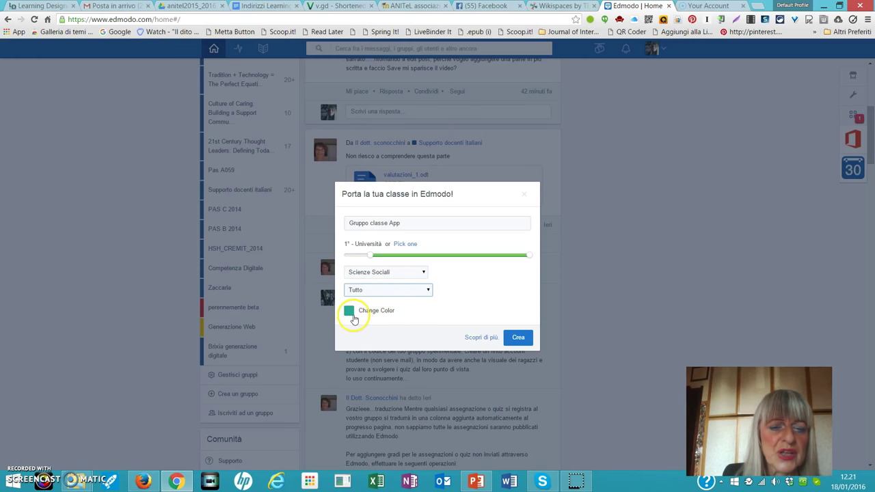
Step: Change the group's color to purple and create the group
{"action": "left_click", "coordinate": [350, 312]}
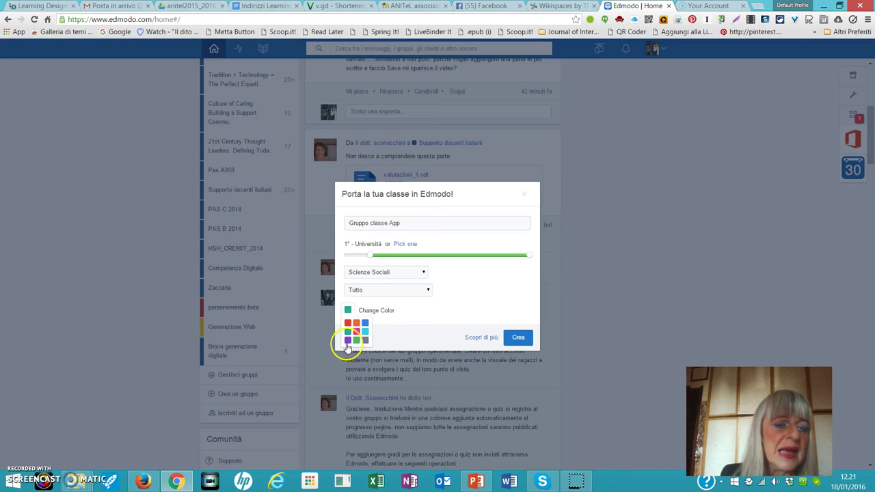
{"action": "left_click", "coordinate": [347, 340]}
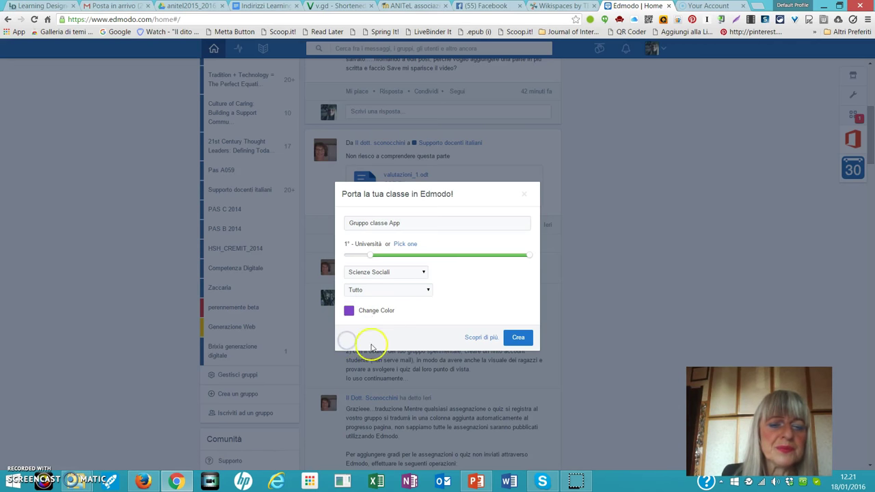
{"action": "left_click", "coordinate": [518, 338]}
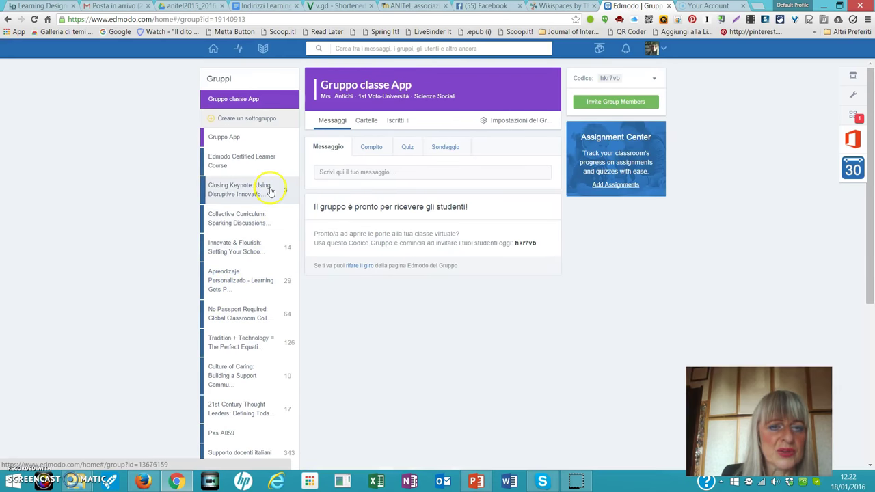
Step: Open the message composer for Gruppo classe App and examine its attachment, library, scheduling and sending options
{"action": "left_click", "coordinate": [331, 125]}
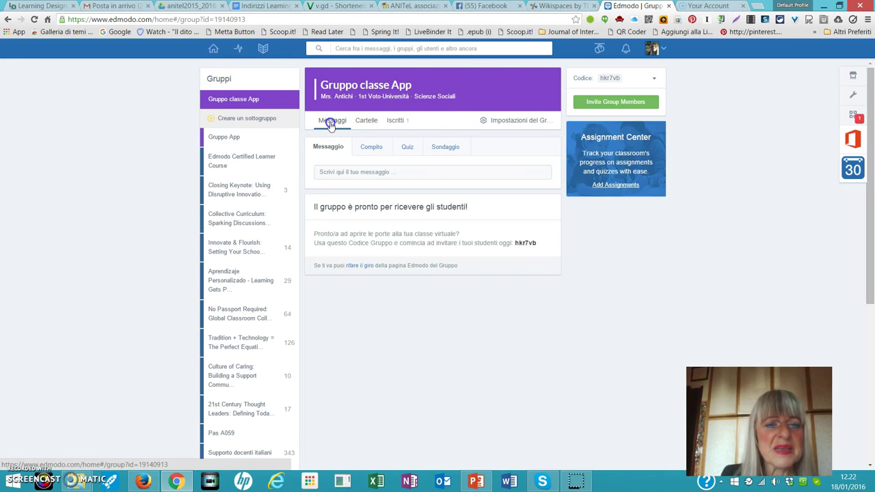
{"action": "left_click", "coordinate": [358, 172]}
{"action": "left_click", "coordinate": [335, 177]}
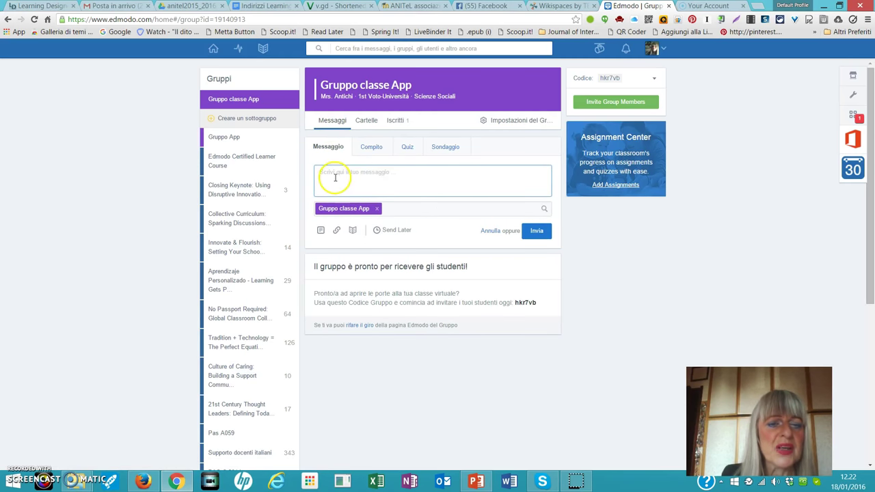
{"action": "left_click", "coordinate": [337, 233]}
{"action": "left_click", "coordinate": [352, 233]}
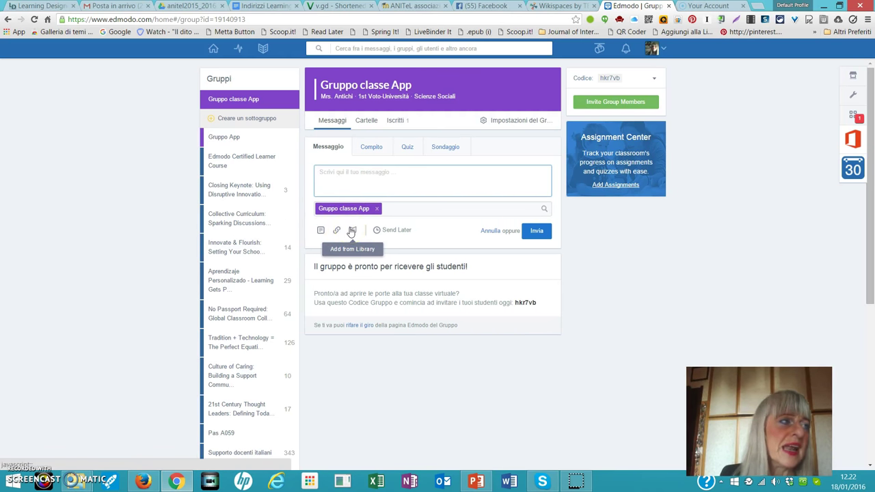
{"action": "left_click", "coordinate": [397, 234]}
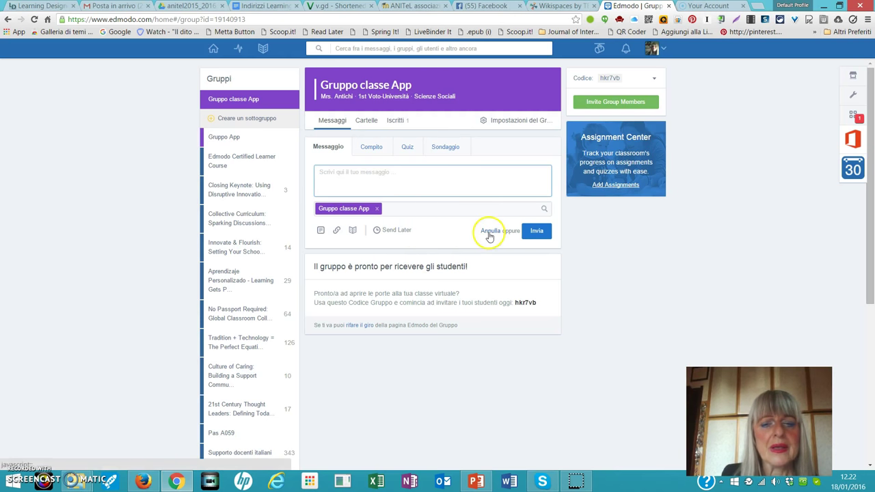
{"action": "left_click", "coordinate": [536, 231]}
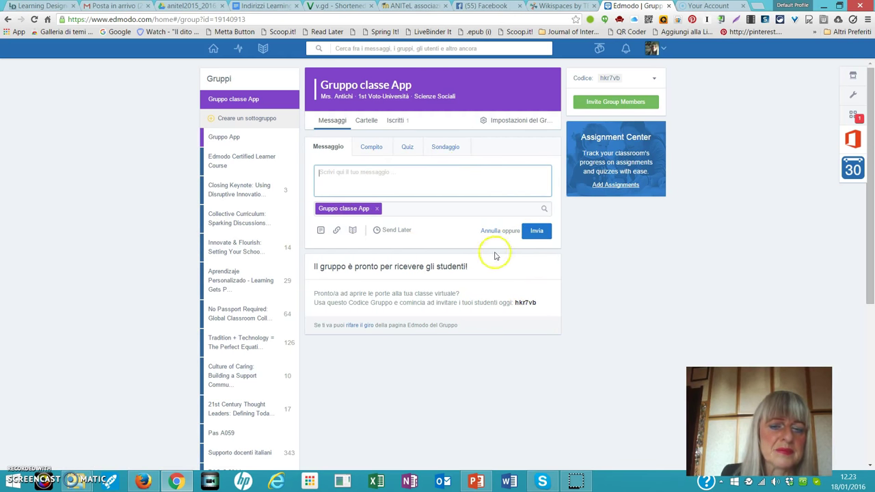
Step: Open the group's settings and display its enrolment URL in place of the group code
{"action": "left_click", "coordinate": [505, 121]}
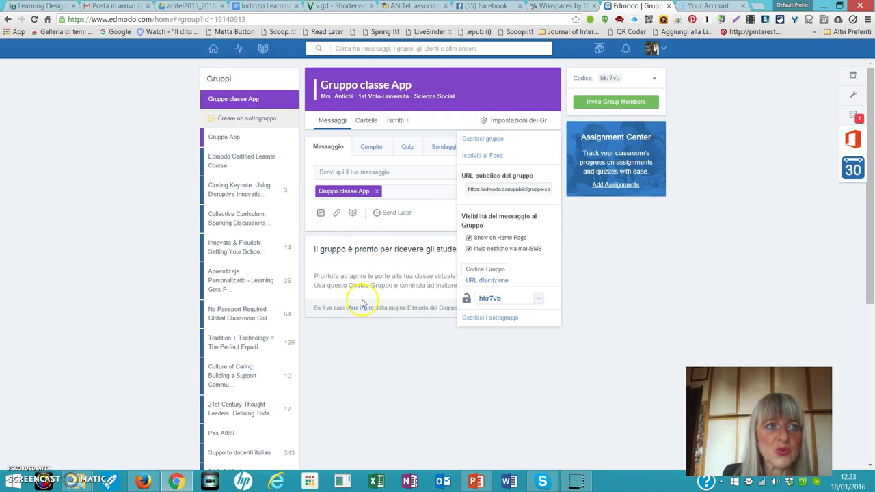
{"action": "left_click", "coordinate": [484, 282]}
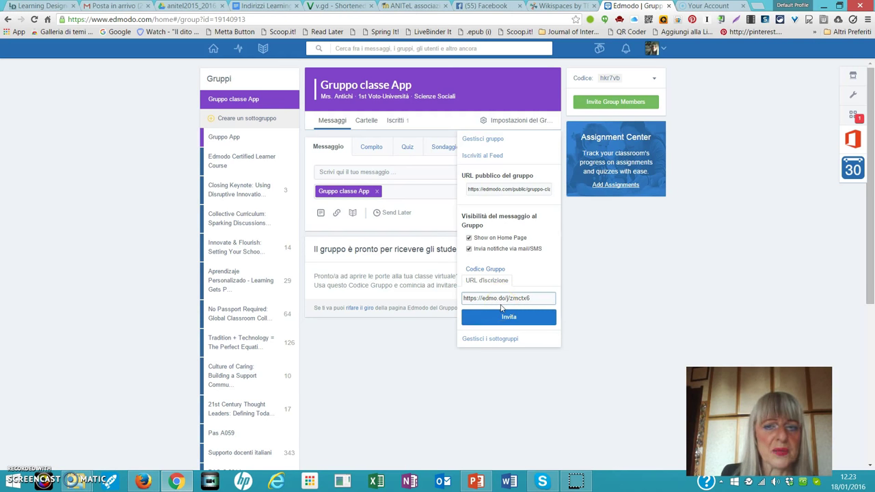
{"action": "left_click", "coordinate": [18, 462]}
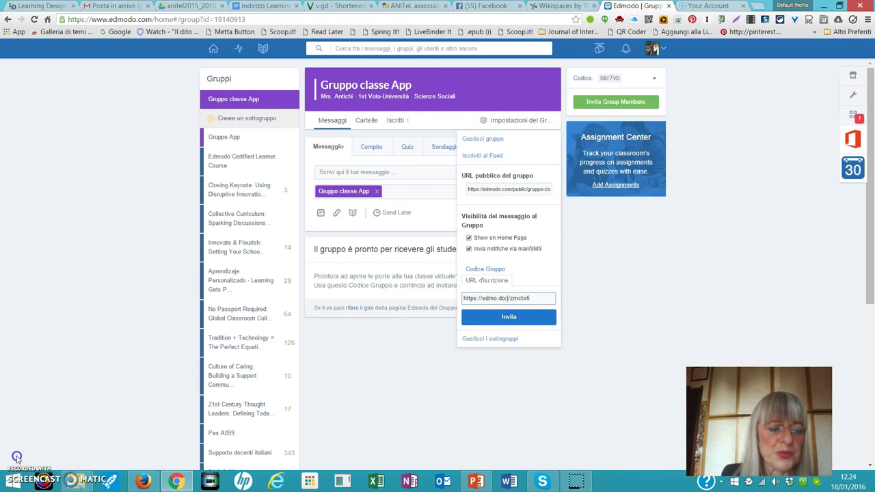
Step: Review the library folders available for sharing with the group and close the list without selecting any
{"action": "left_click", "coordinate": [368, 122]}
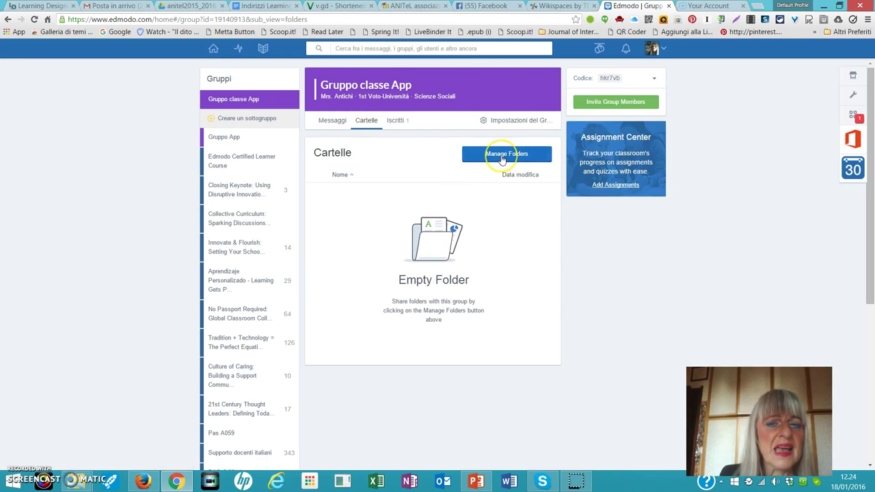
{"action": "left_click", "coordinate": [502, 156]}
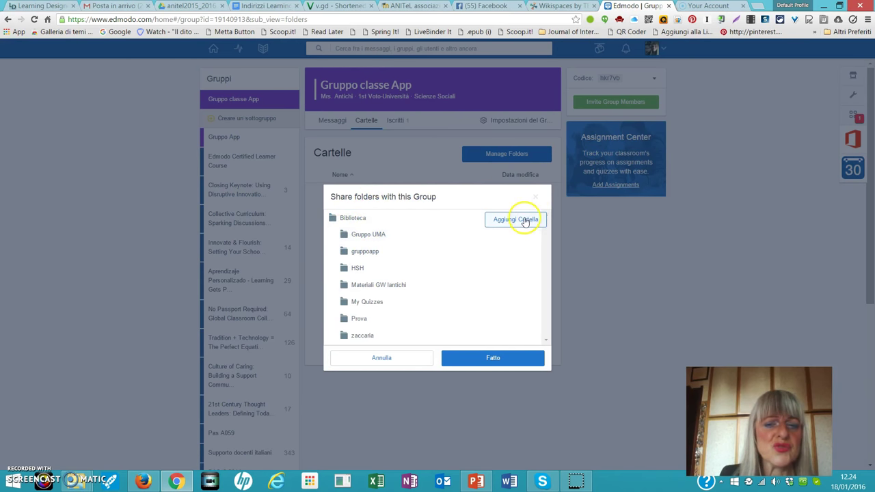
{"action": "left_click", "coordinate": [491, 362]}
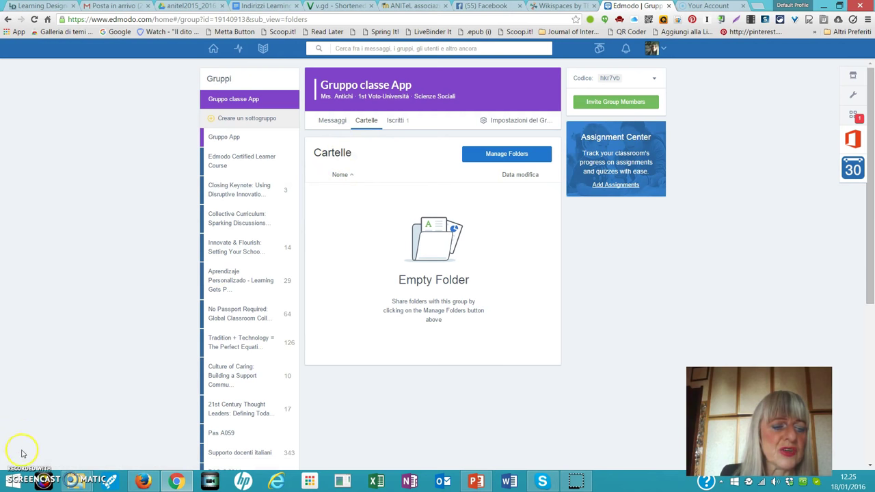
Step: Start a new assignment for Gruppo classe App and enable locking it after the due date, leaving title and description blank
{"action": "left_click", "coordinate": [332, 120]}
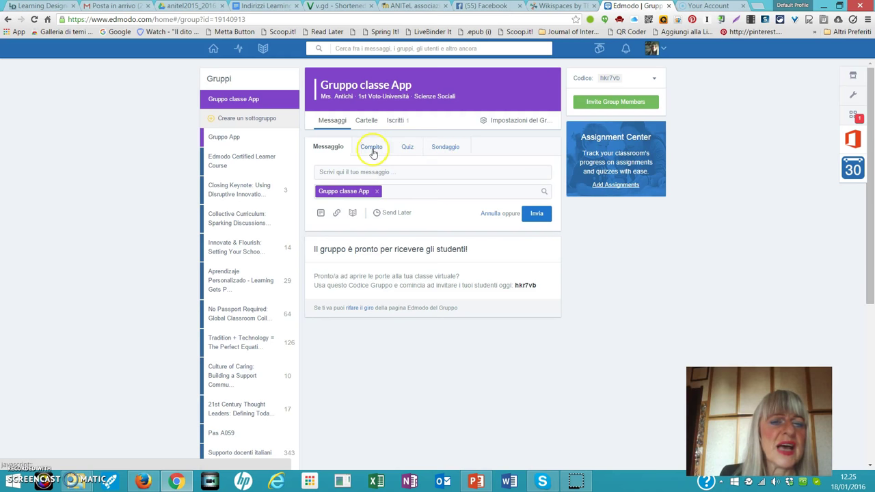
{"action": "left_click", "coordinate": [370, 148]}
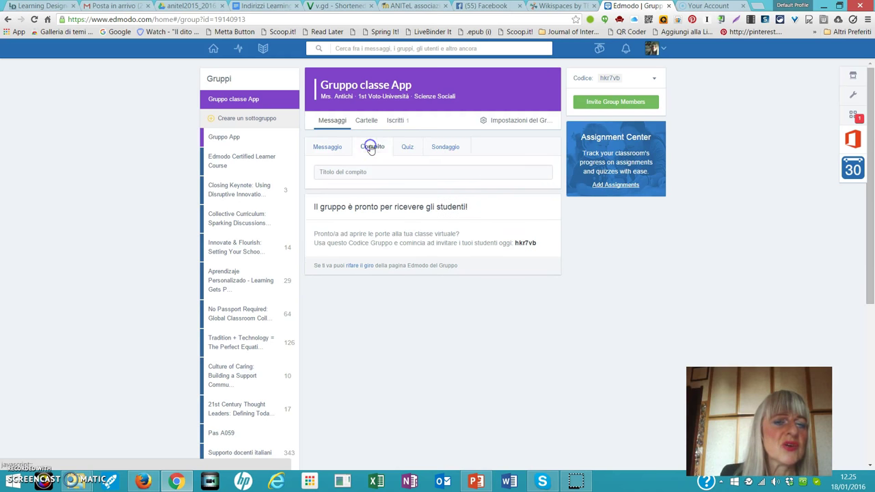
{"action": "left_click", "coordinate": [336, 174]}
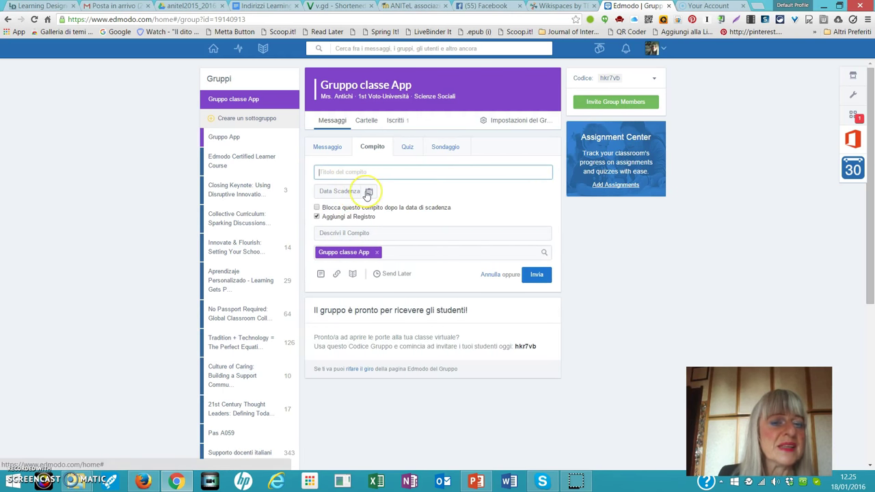
{"action": "left_click", "coordinate": [317, 207]}
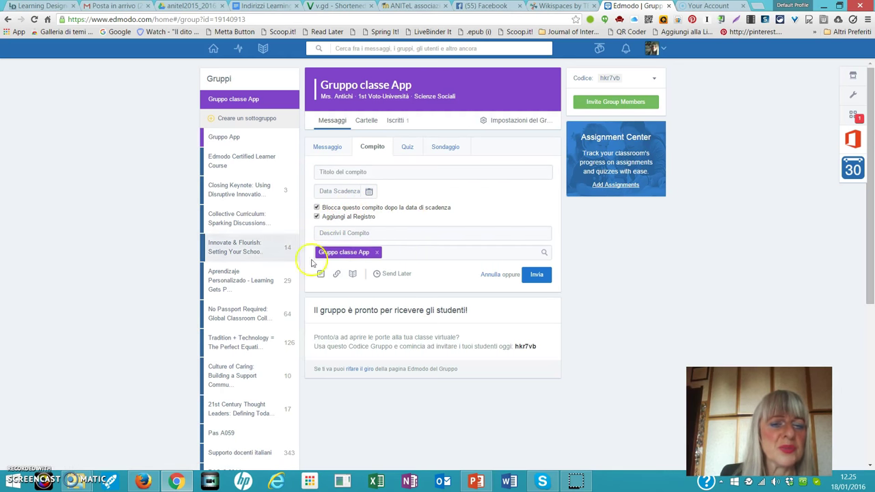
{"action": "left_click", "coordinate": [341, 234]}
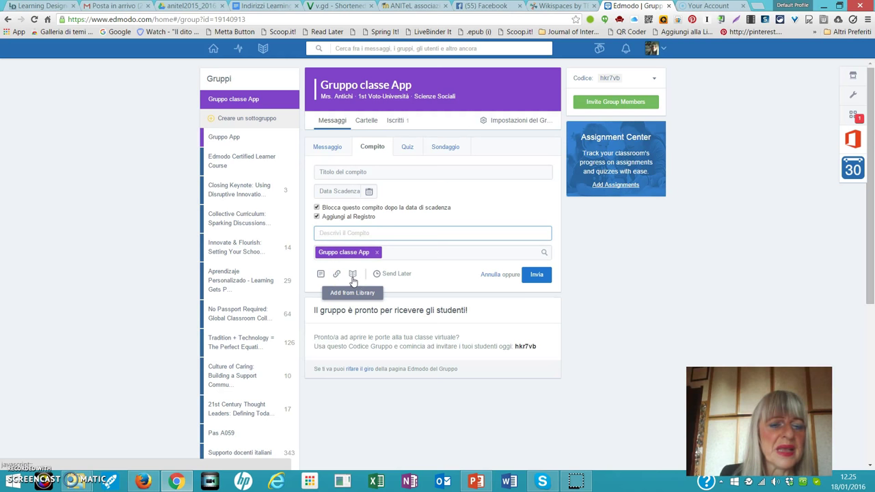
{"action": "left_click", "coordinate": [397, 276]}
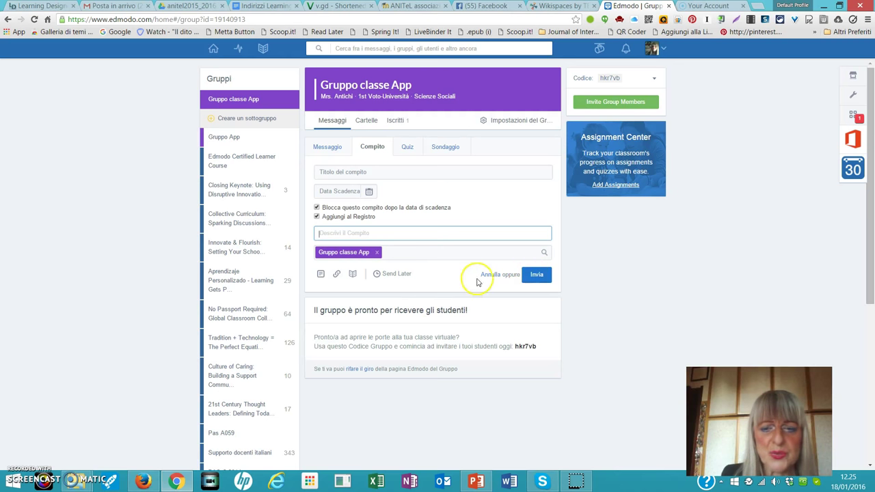
{"action": "left_click", "coordinate": [542, 277]}
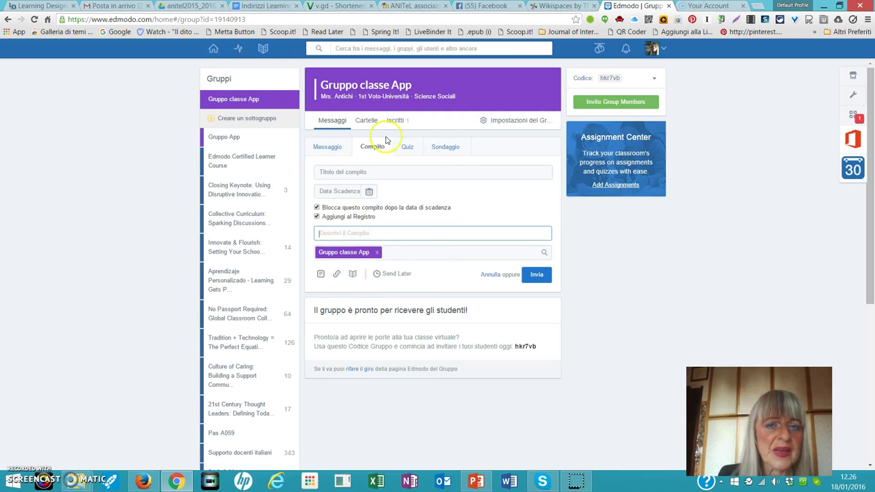
Step: Start a new quiz for the group, look at the available question types and return to the group page
{"action": "left_click", "coordinate": [408, 147]}
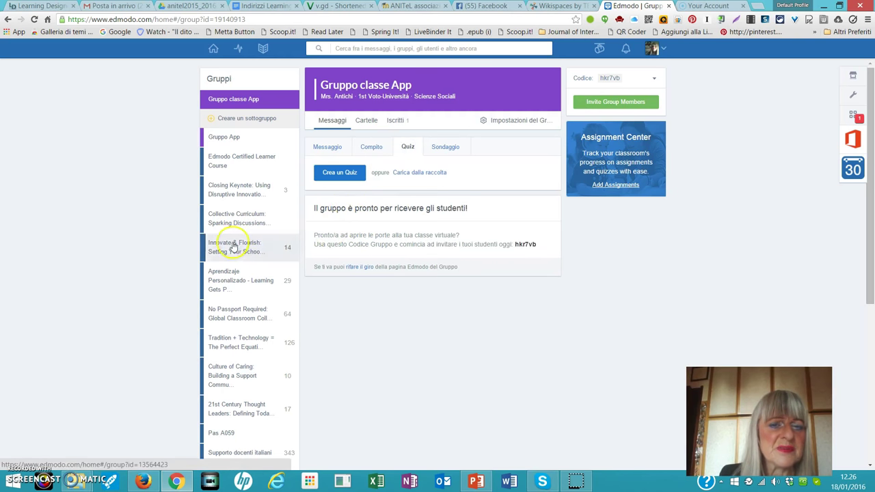
{"action": "left_click", "coordinate": [340, 175]}
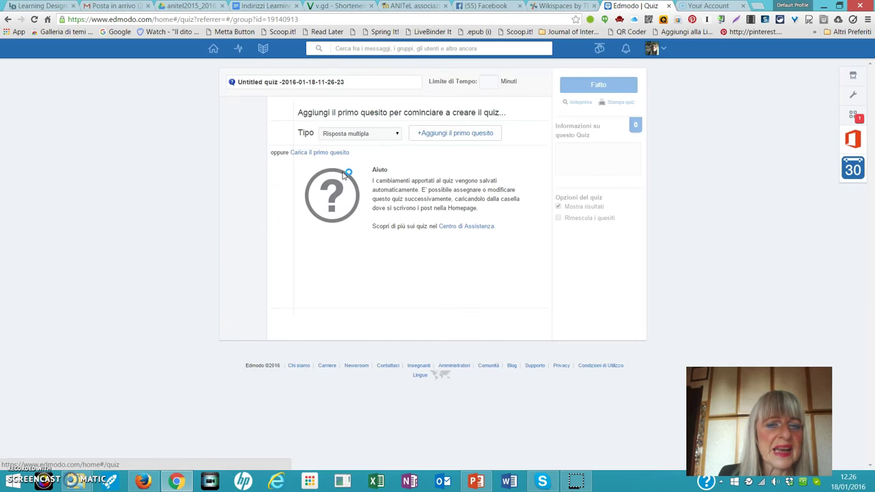
{"action": "left_click", "coordinate": [396, 134]}
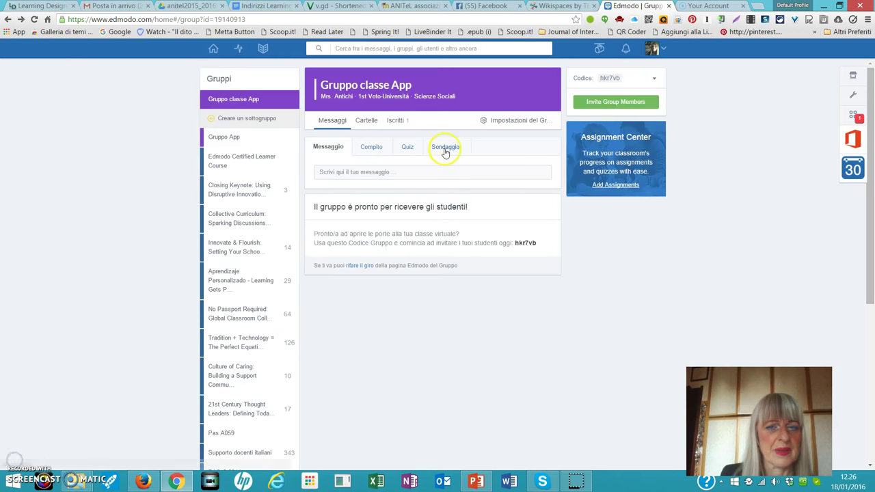
Step: Start a new poll for the group and add a third answer field
{"action": "left_click", "coordinate": [444, 149]}
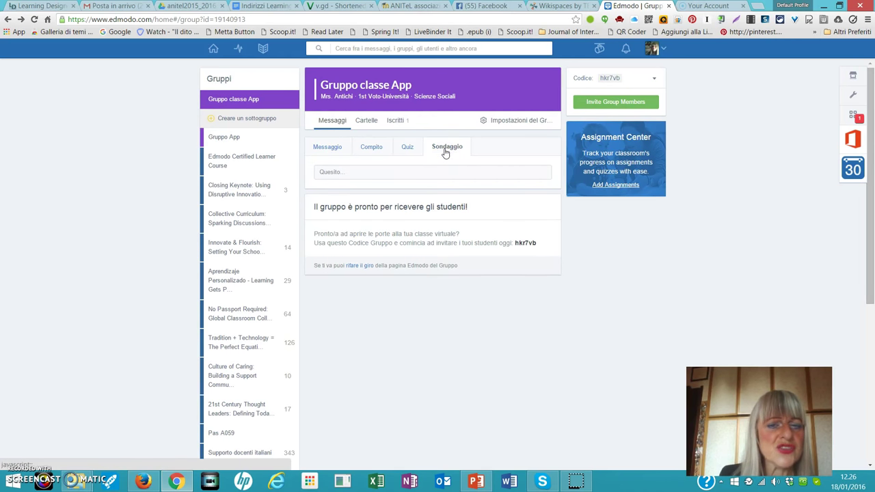
{"action": "left_click", "coordinate": [351, 174]}
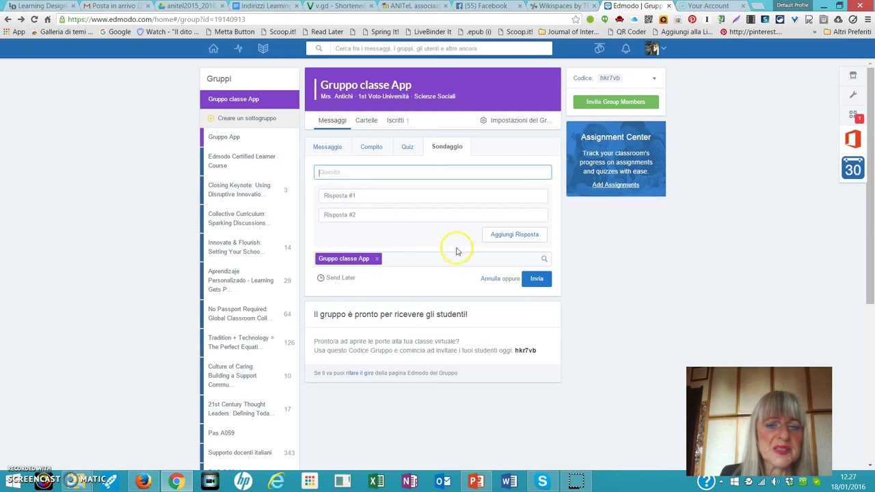
{"action": "left_click", "coordinate": [508, 237]}
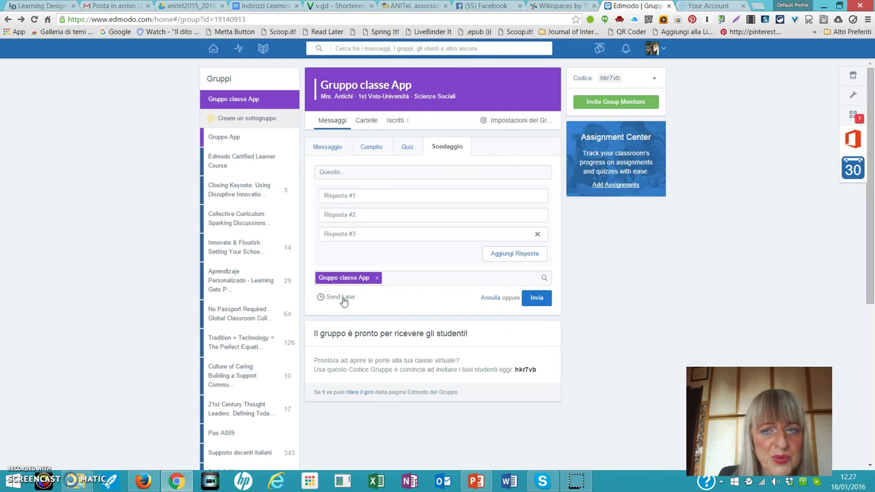
Step: Create a subgroup named "gruppo blu" under Gruppo classe App
{"action": "left_click", "coordinate": [229, 119]}
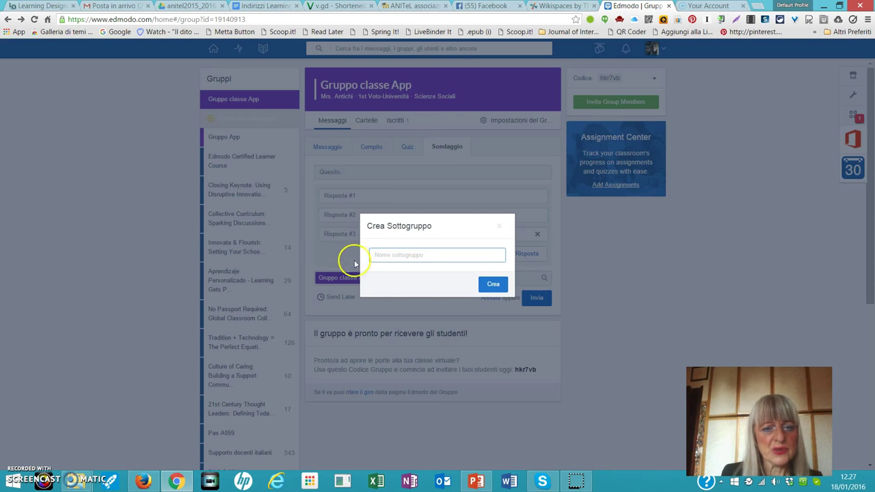
{"action": "type", "text": "gl"}
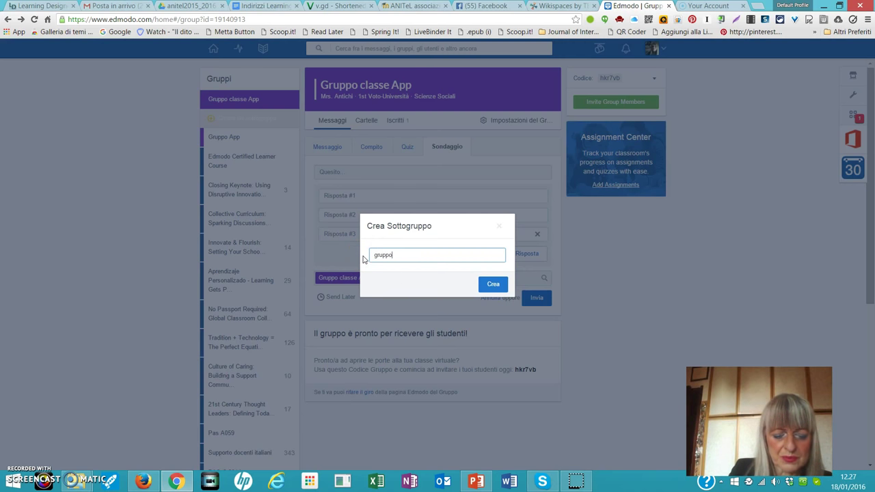
{"action": "type", "text": "uppo blu"}
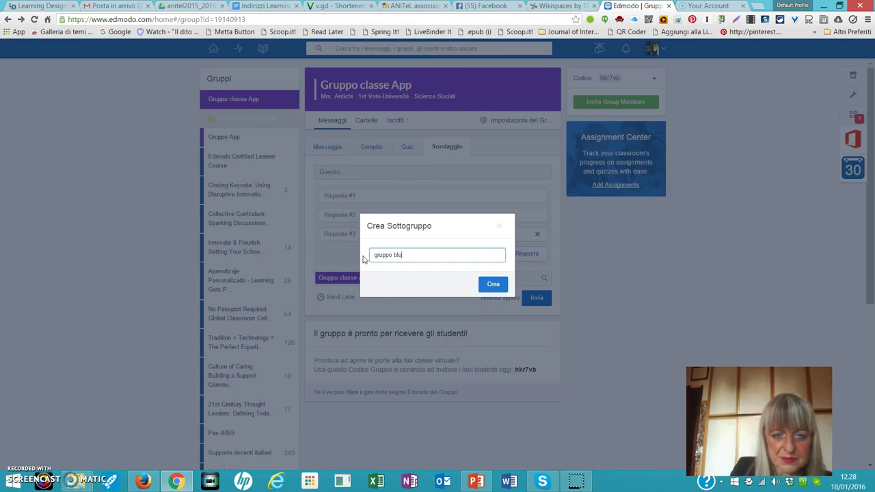
{"action": "left_click", "coordinate": [490, 284]}
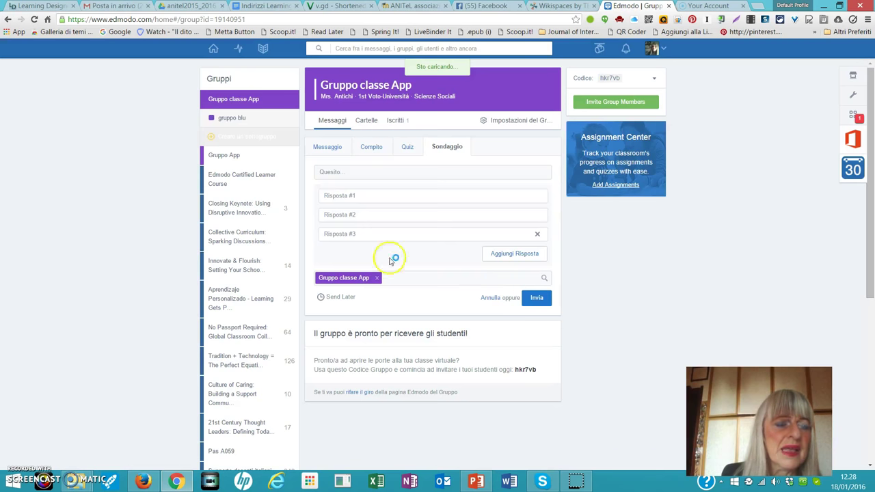
Step: View the gruppo blu subgroup's page and return to the Gruppo classe App page
{"action": "left_click", "coordinate": [236, 117]}
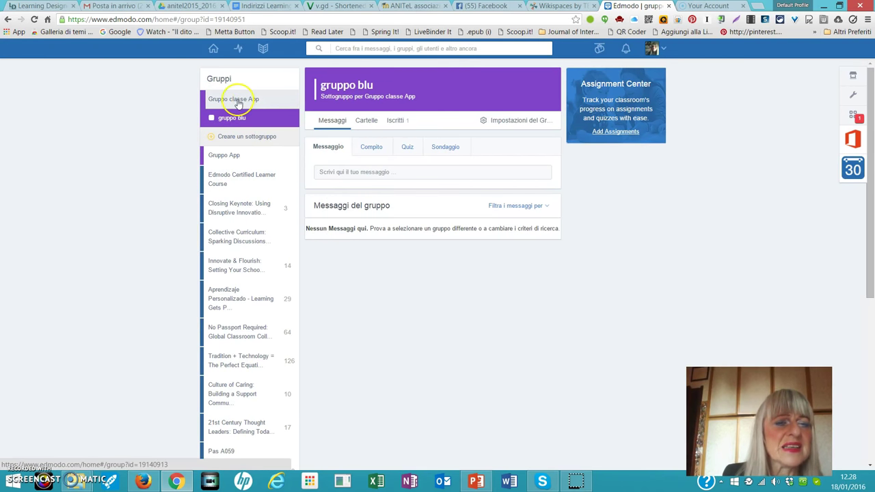
{"action": "left_click", "coordinate": [238, 100]}
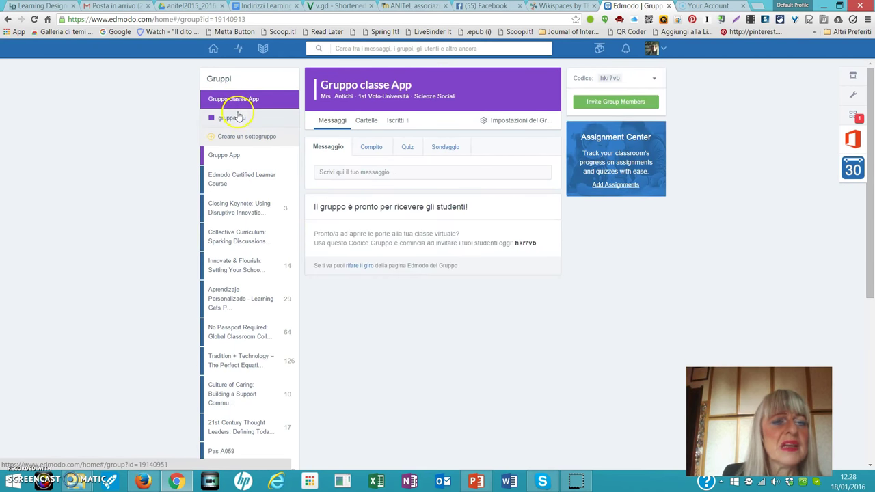
{"action": "left_click", "coordinate": [229, 128]}
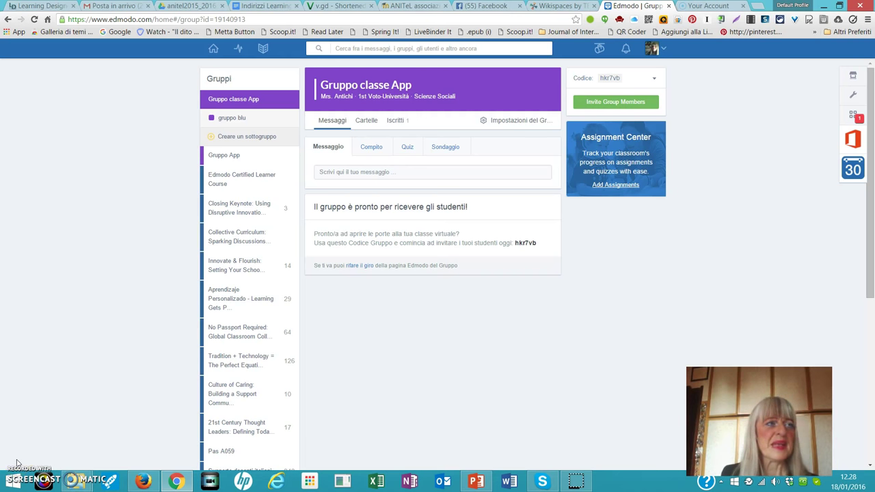
{"action": "left_click", "coordinate": [22, 462]}
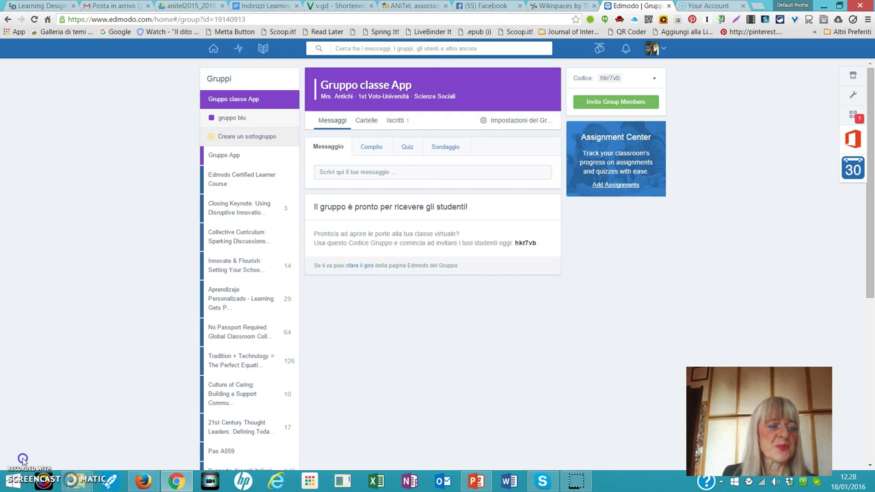